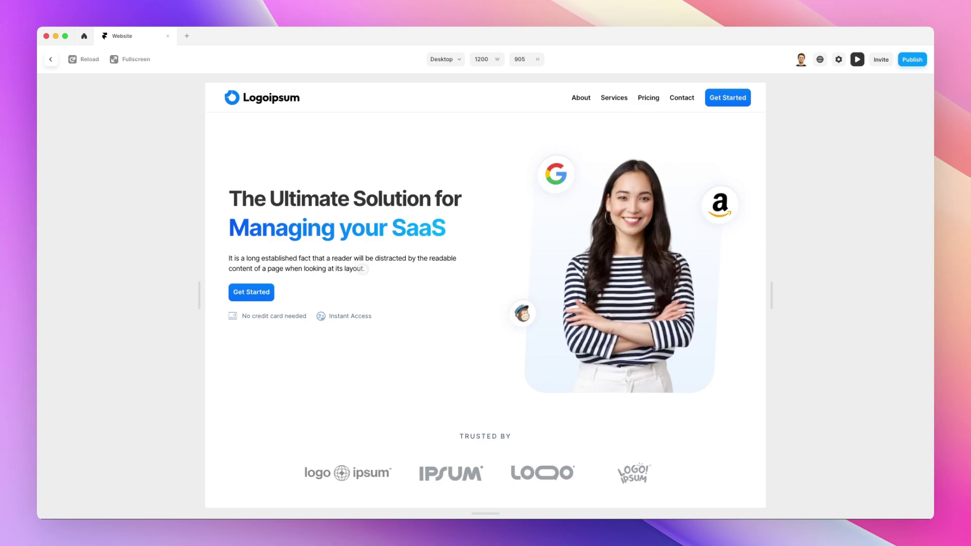
Step: Shrink the hero paragraph's fixed height to 25 and preview the text spilling onto Get Started
{"action": "key", "text": "Escape"}
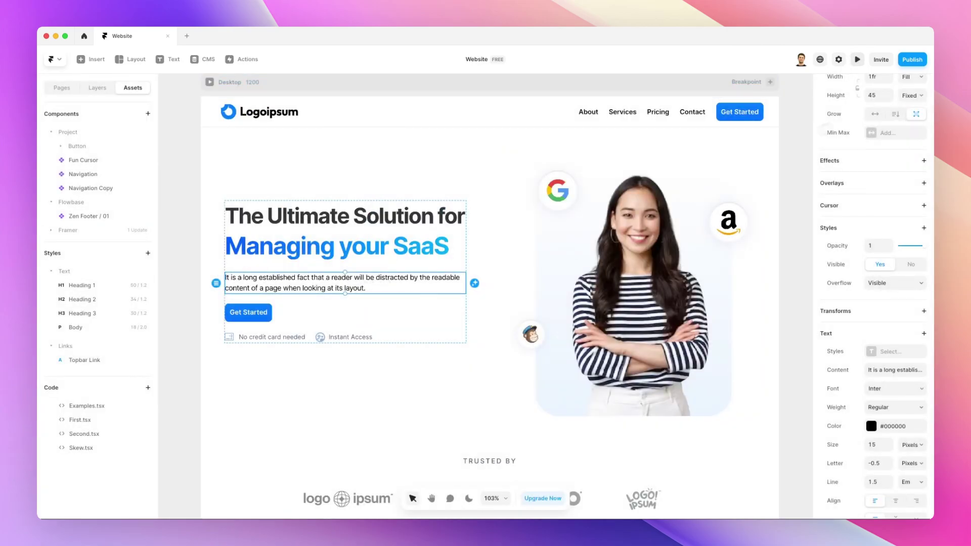
{"action": "scroll", "coordinate": [882, 155], "scroll_direction": "up", "scroll_amount": 3}
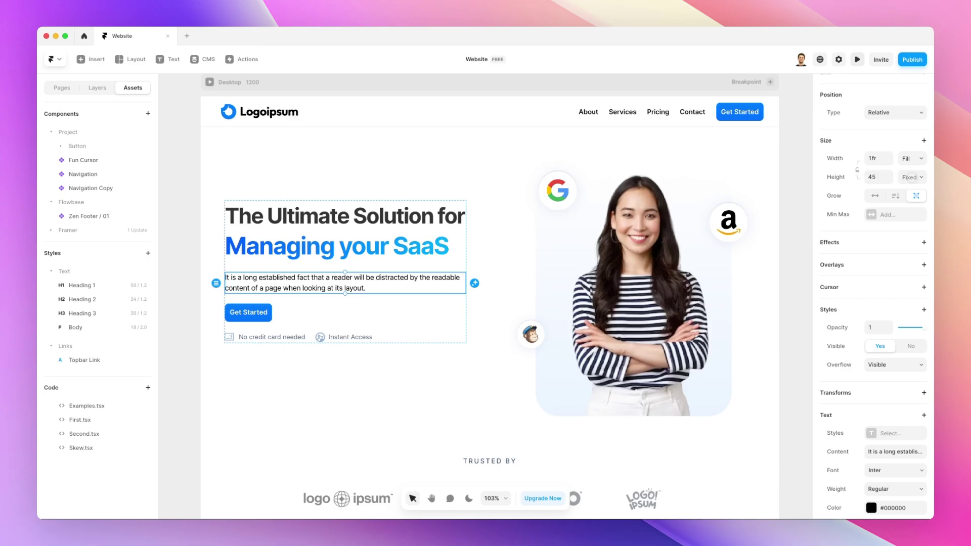
{"action": "left_click_drag", "start_coordinate": [352, 293], "coordinate": [348, 283]}
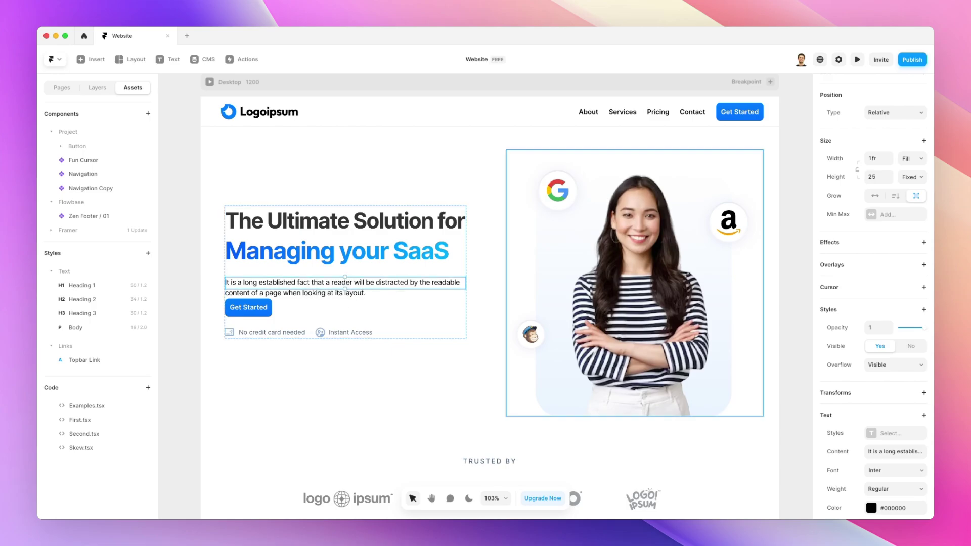
{"action": "left_click", "coordinate": [857, 59]}
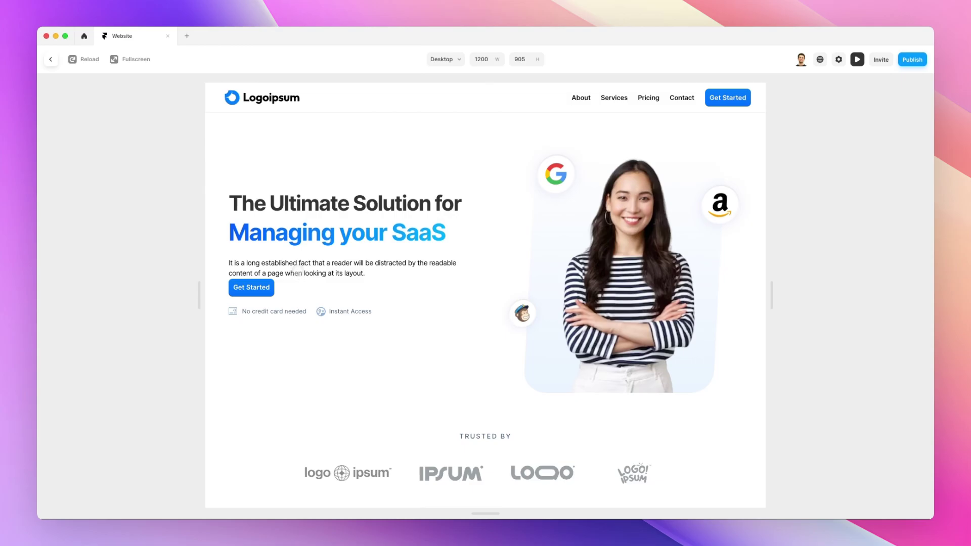
Step: Set the hero paragraph height to 34 with Overflow Hidden and preview the clipped second line
{"action": "left_click", "coordinate": [856, 60]}
{"action": "left_click_drag", "start_coordinate": [345, 288], "coordinate": [345, 292]}
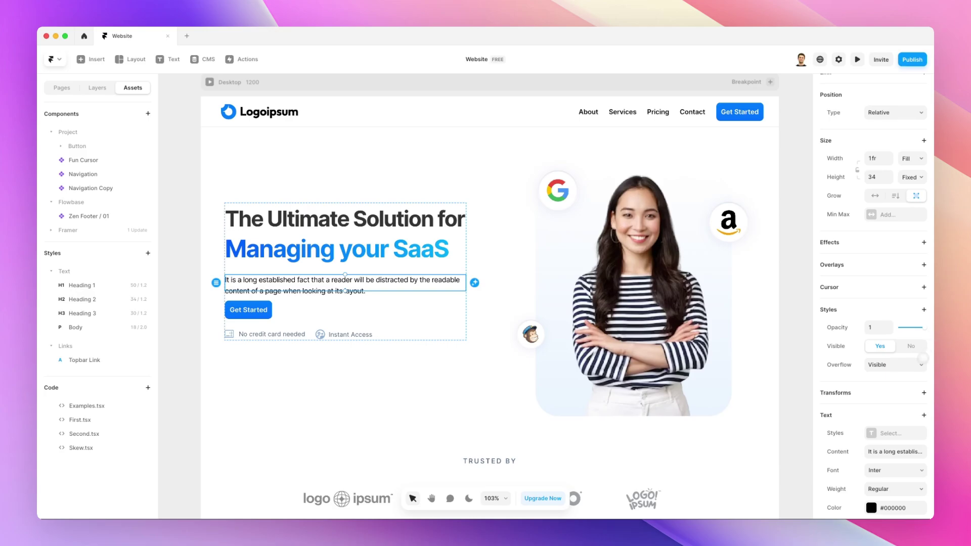
{"action": "left_click", "coordinate": [917, 365]}
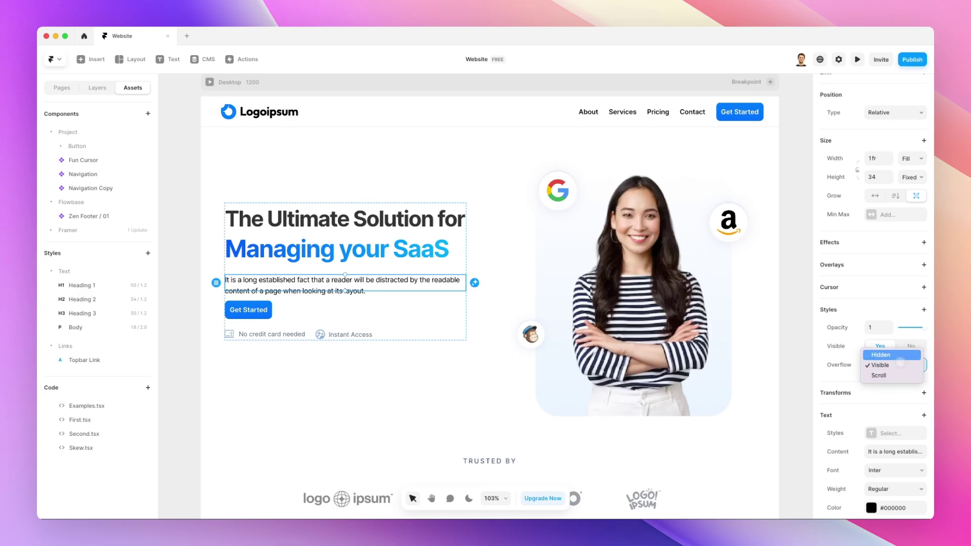
{"action": "left_click", "coordinate": [900, 355]}
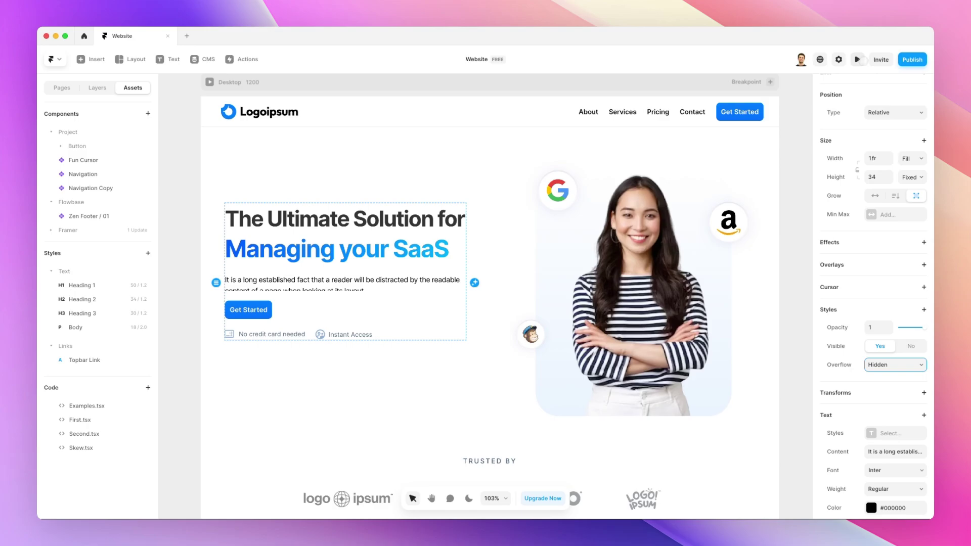
{"action": "left_click", "coordinate": [857, 59]}
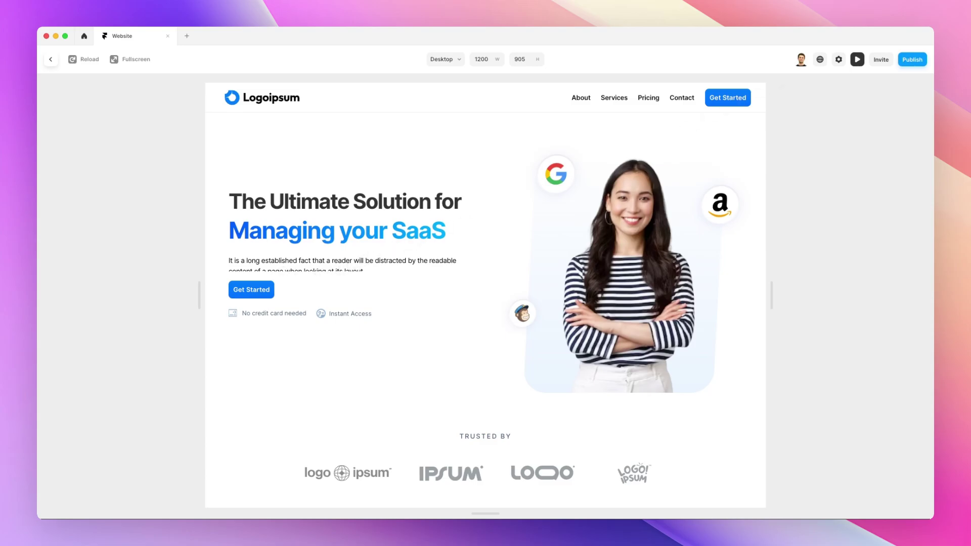
Step: Paste the paragraph's sentence twice so it appears three times, then fix the box height at 66
{"action": "key", "text": "Escape"}
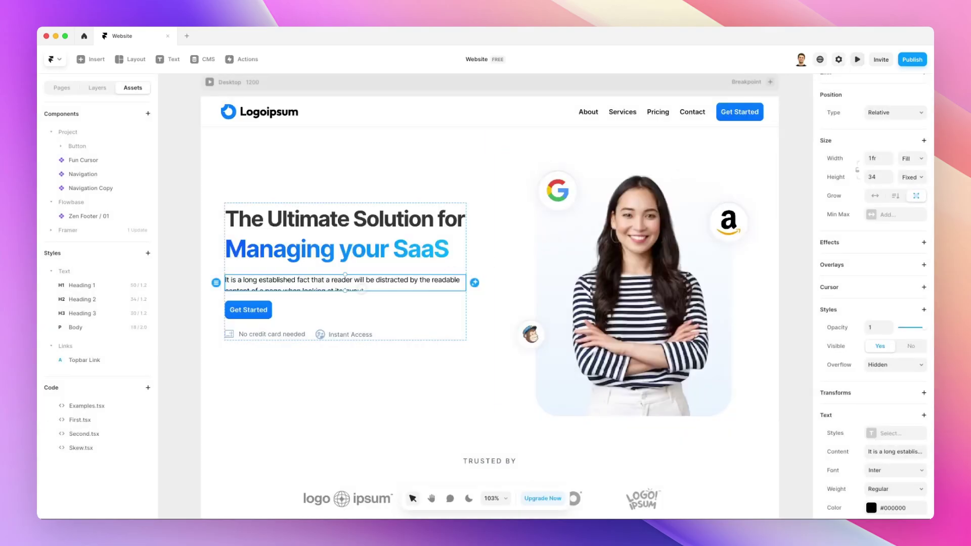
{"action": "left_click_drag", "start_coordinate": [345, 290], "coordinate": [346, 306]}
{"action": "double_click", "coordinate": [369, 281]}
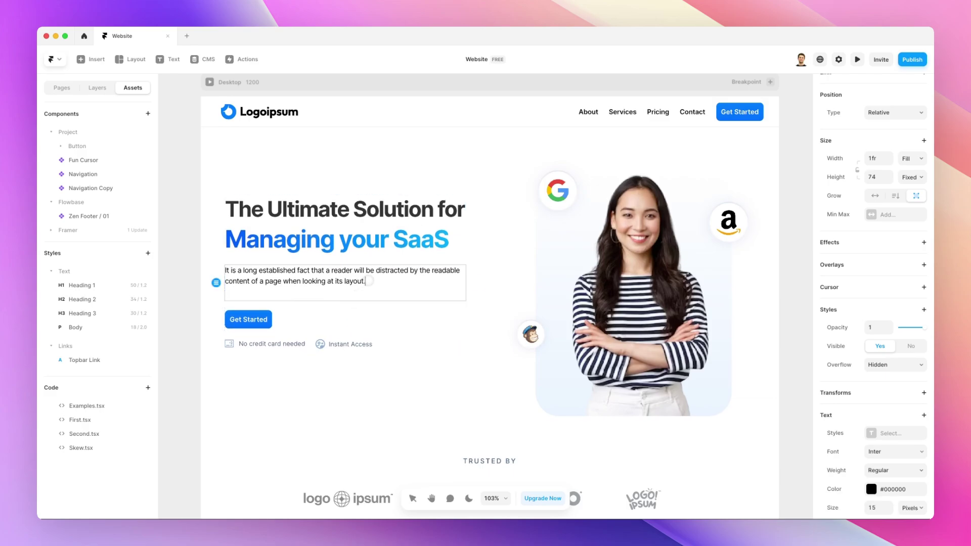
{"action": "key", "text": "super+a"}
{"action": "key", "text": "super+c"}
{"action": "key", "text": "Right"}
{"action": "key", "text": "super+v"}
{"action": "key", "text": "super+v"}
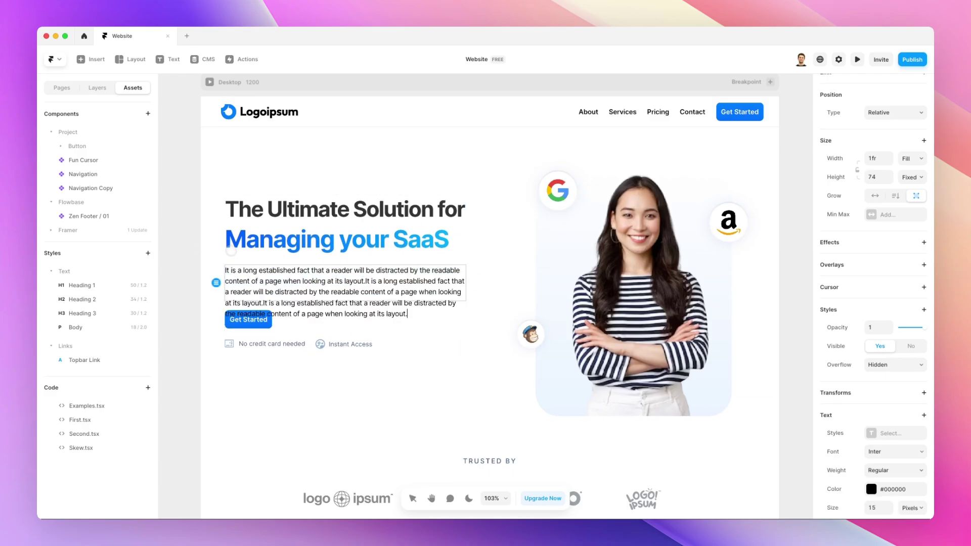
{"action": "key", "text": "Escape"}
{"action": "mouse_move", "coordinate": [359, 291]}
{"action": "left_mouse_down"}
{"action": "mouse_move", "coordinate": [346, 324]}
{"action": "mouse_move", "coordinate": [346, 298]}
{"action": "left_mouse_up"}
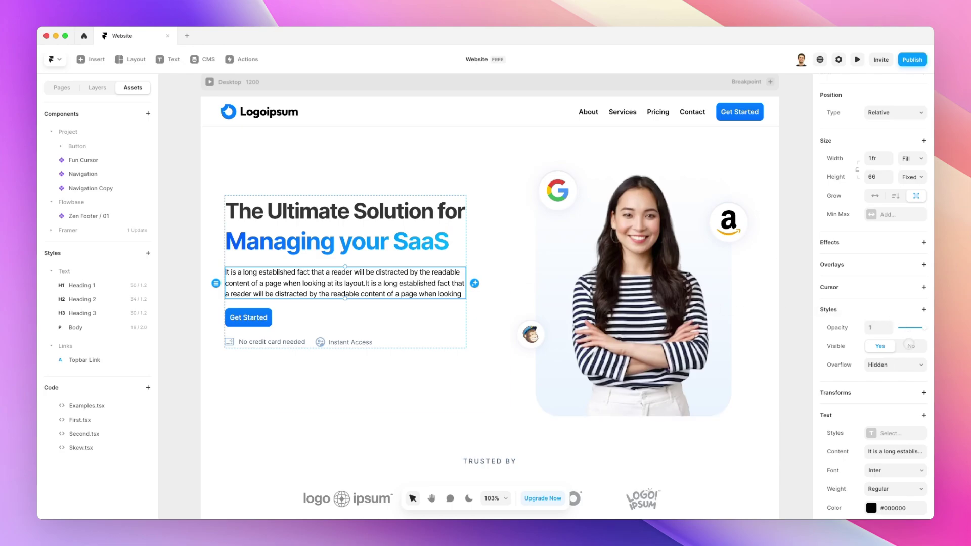
Step: Change the hero paragraph's Overflow from Hidden to Scroll and preview the scrolling text
{"action": "left_click", "coordinate": [905, 363]}
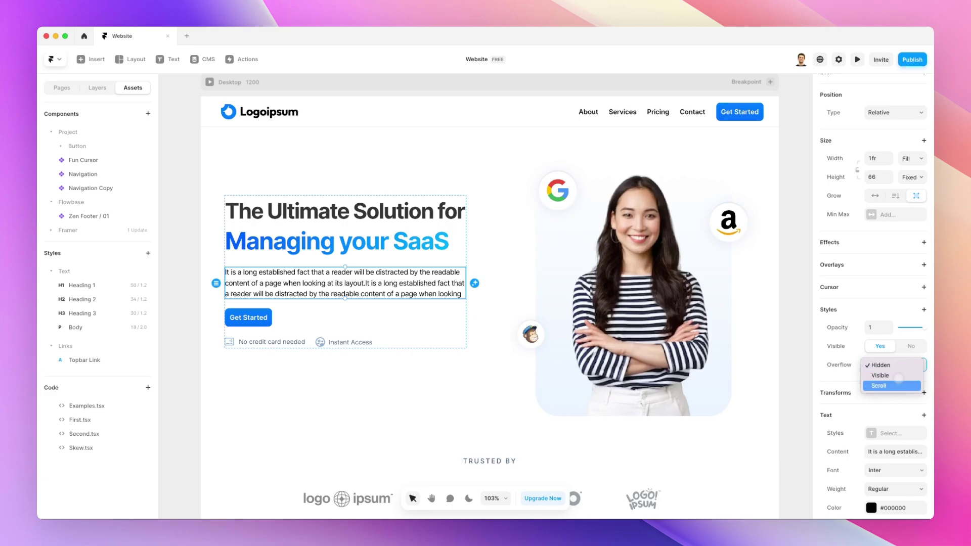
{"action": "left_click", "coordinate": [898, 386]}
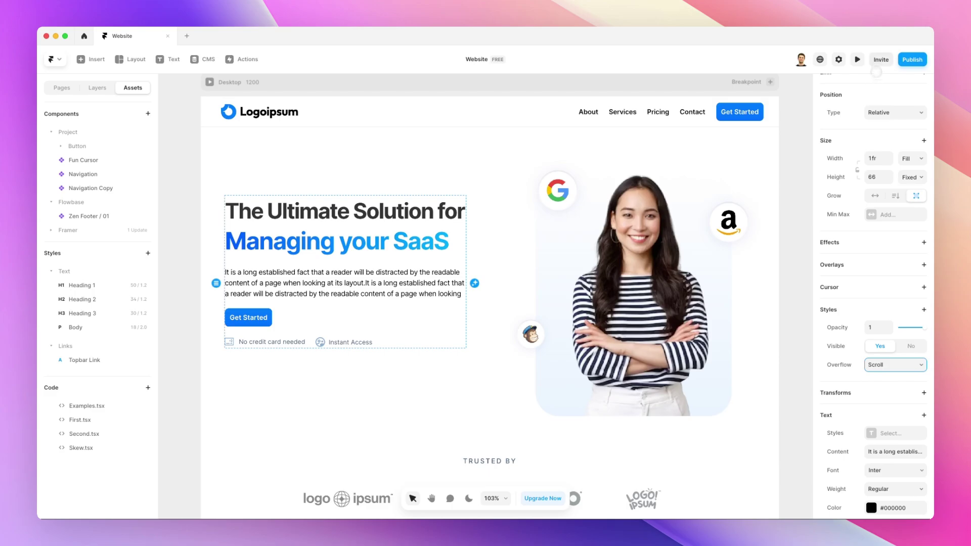
{"action": "left_click", "coordinate": [857, 59]}
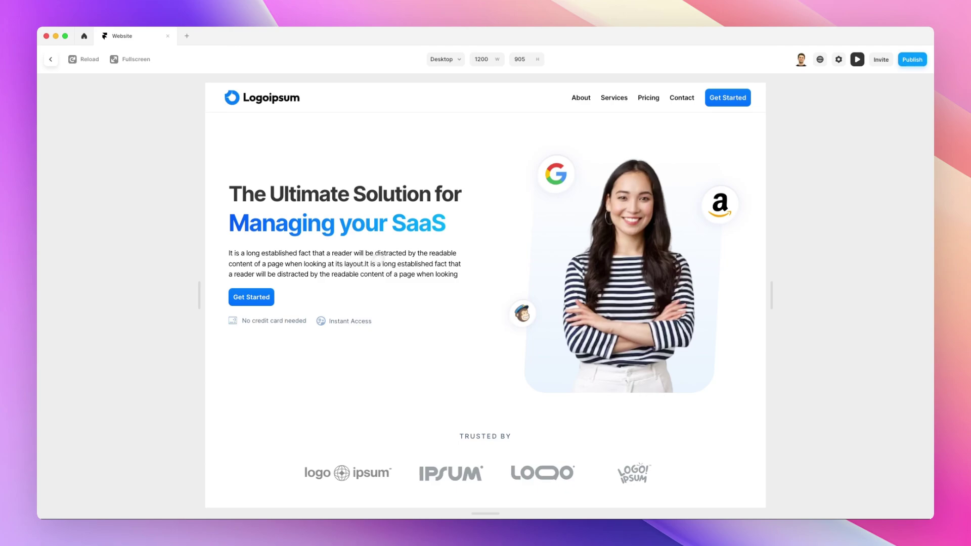
Step: Leave the preview and stretch the hero paragraph to a fixed height of 116
{"action": "left_click", "coordinate": [857, 60]}
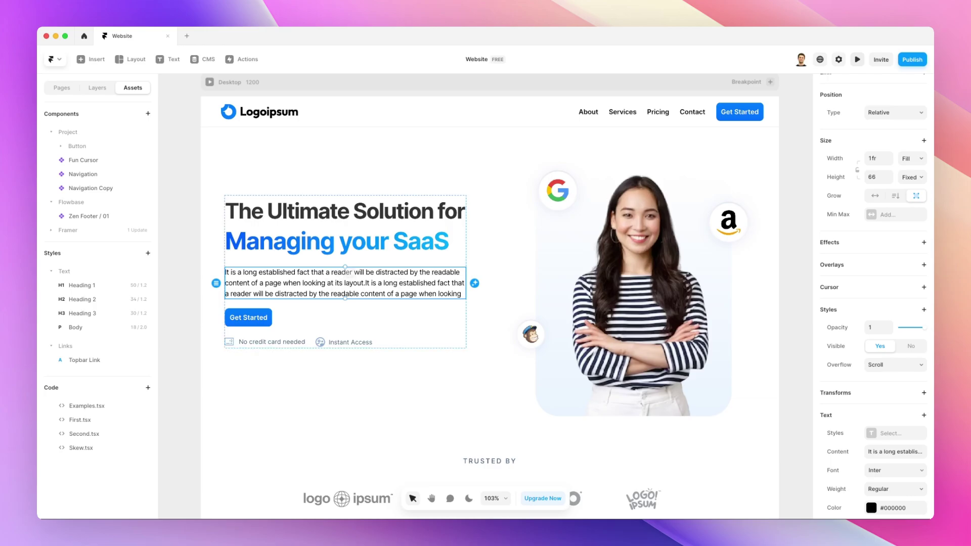
{"action": "mouse_move", "coordinate": [345, 299]}
{"action": "left_mouse_down"}
{"action": "mouse_move", "coordinate": [343, 331]}
{"action": "mouse_move", "coordinate": [344, 310]}
{"action": "left_mouse_up"}
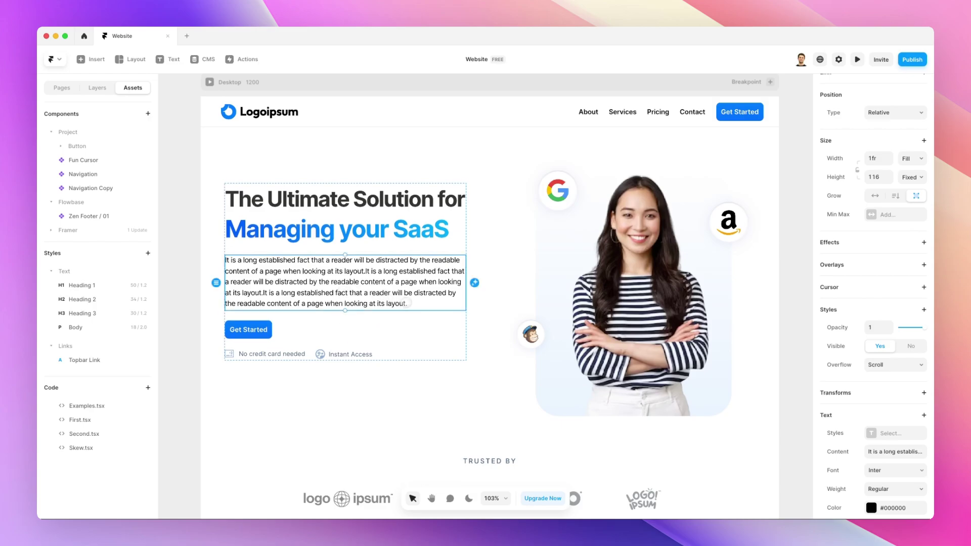
Step: Scroll the canvas to the Tablet and Phone breakpoints and select the tablet hero image
{"action": "scroll", "coordinate": [407, 303], "scroll_direction": "down", "scroll_amount": 2}
{"action": "scroll", "coordinate": [445, 309], "scroll_direction": "down", "scroll_amount": 3}
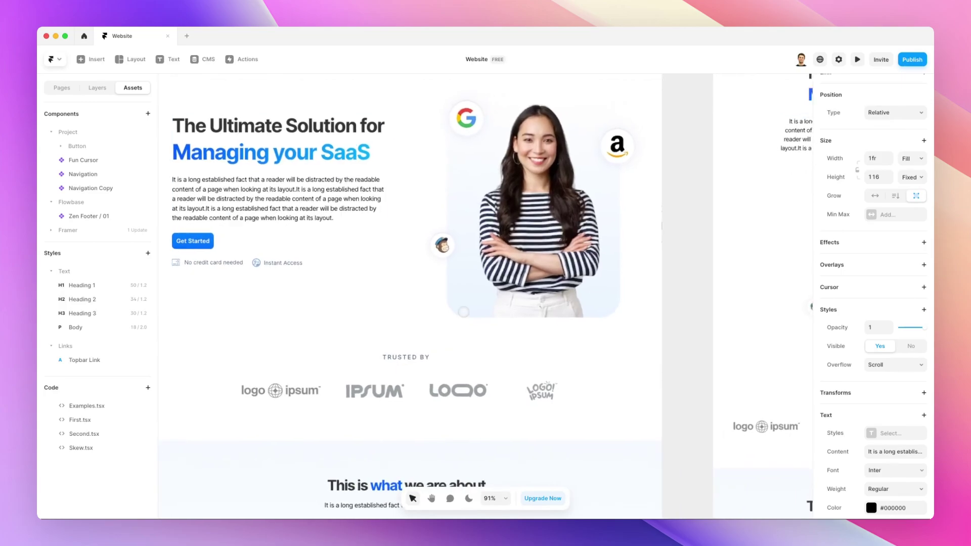
{"action": "scroll", "coordinate": [464, 312], "scroll_direction": "down", "scroll_amount": 5}
{"action": "scroll", "coordinate": [464, 312], "scroll_direction": "down", "scroll_amount": 3}
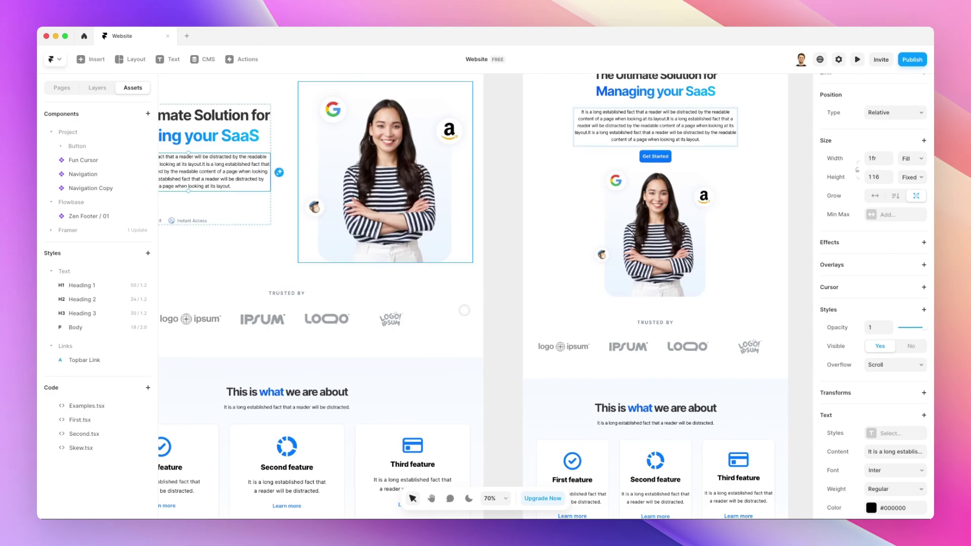
{"action": "scroll", "coordinate": [464, 310], "scroll_direction": "right", "scroll_amount": 6}
{"action": "scroll", "coordinate": [464, 310], "scroll_direction": "up", "scroll_amount": 3}
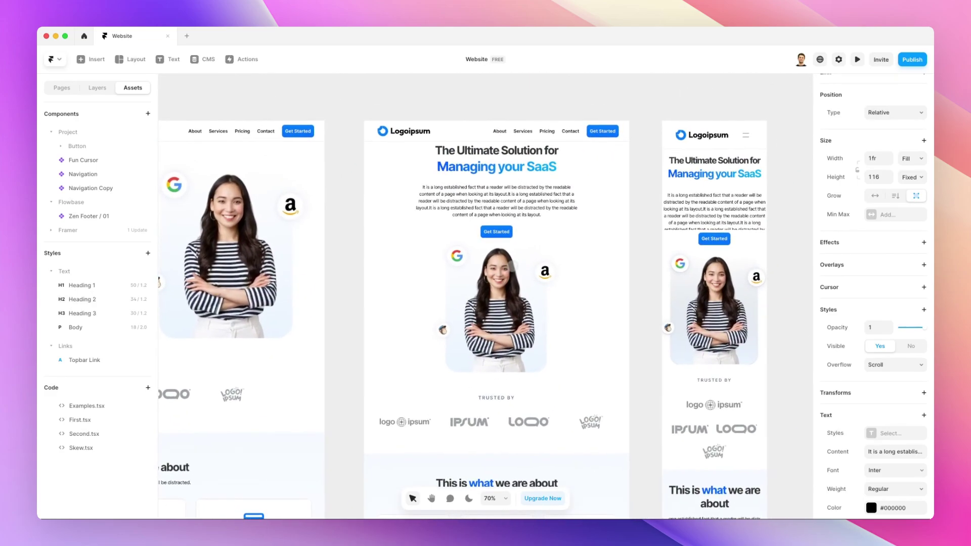
{"action": "scroll", "coordinate": [521, 263], "scroll_direction": "left", "scroll_amount": 6}
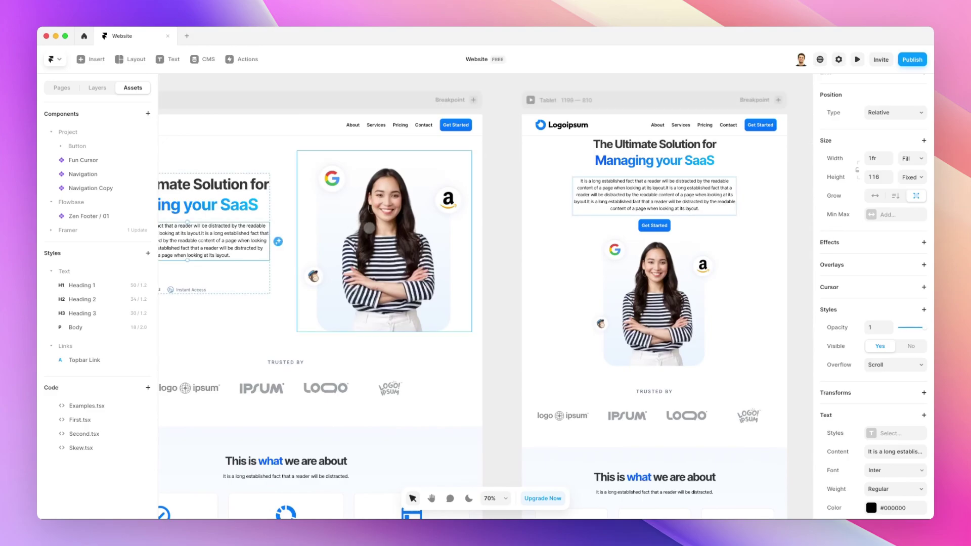
{"action": "scroll", "coordinate": [368, 227], "scroll_direction": "left", "scroll_amount": 1}
{"action": "scroll", "coordinate": [414, 216], "scroll_direction": "right", "scroll_amount": 10}
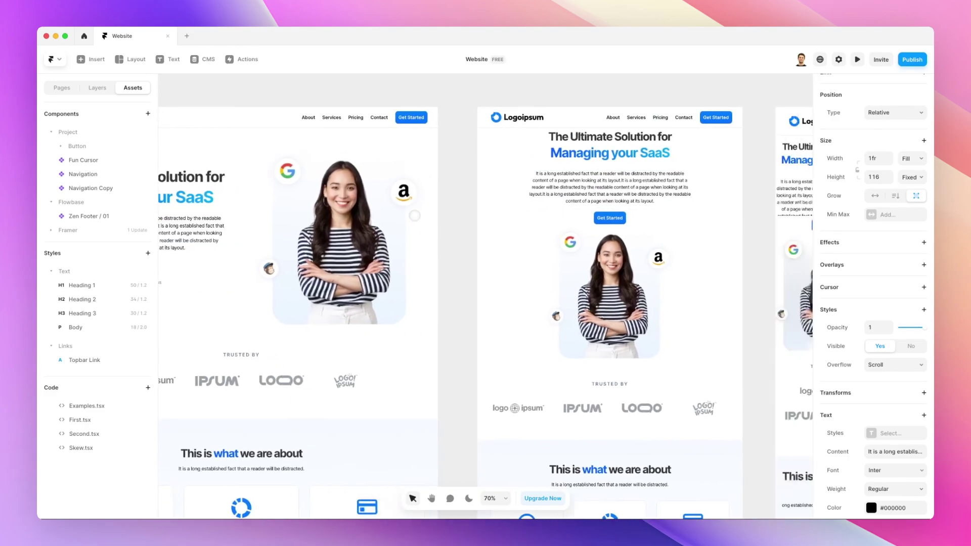
{"action": "left_click", "coordinate": [386, 273]}
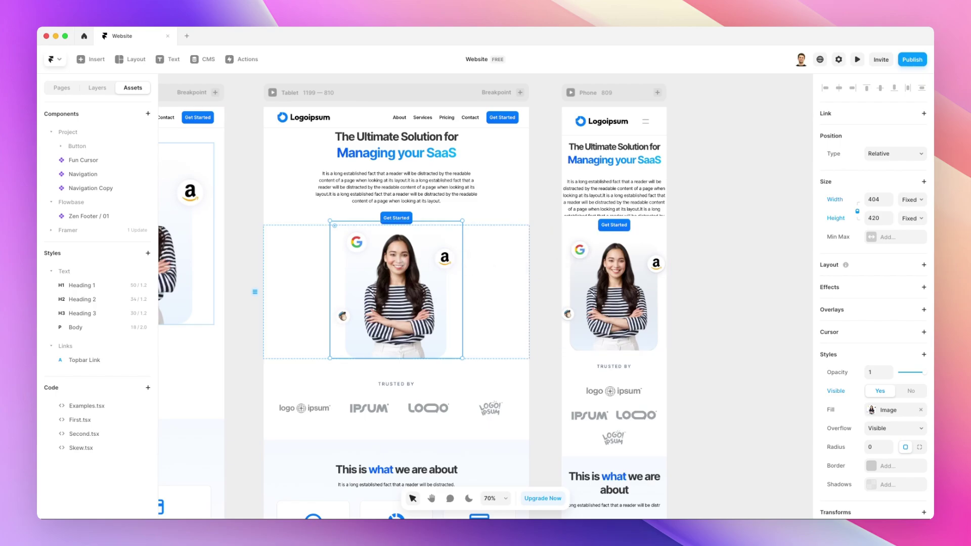
{"action": "scroll", "coordinate": [411, 266], "scroll_direction": "left", "scroll_amount": 3}
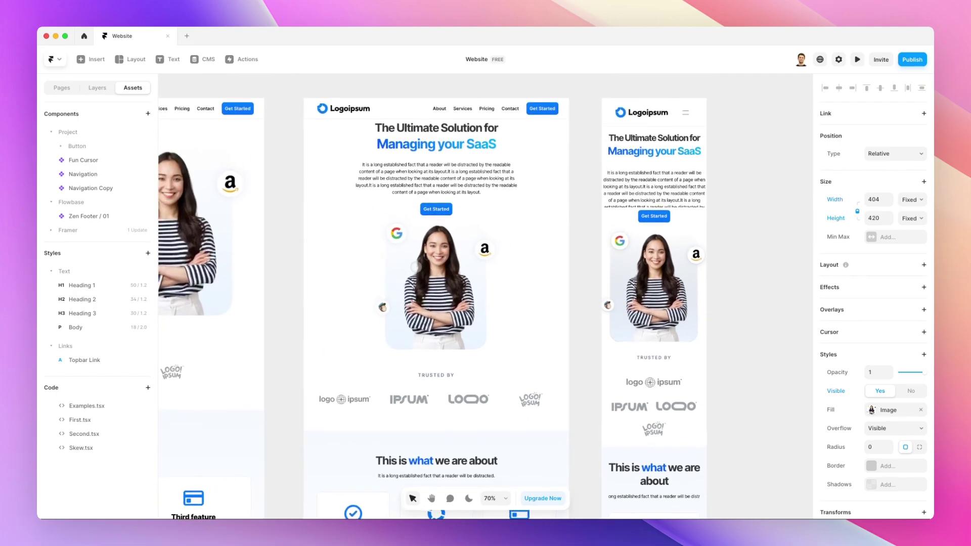
{"action": "scroll", "coordinate": [416, 266], "scroll_direction": "up", "scroll_amount": 2}
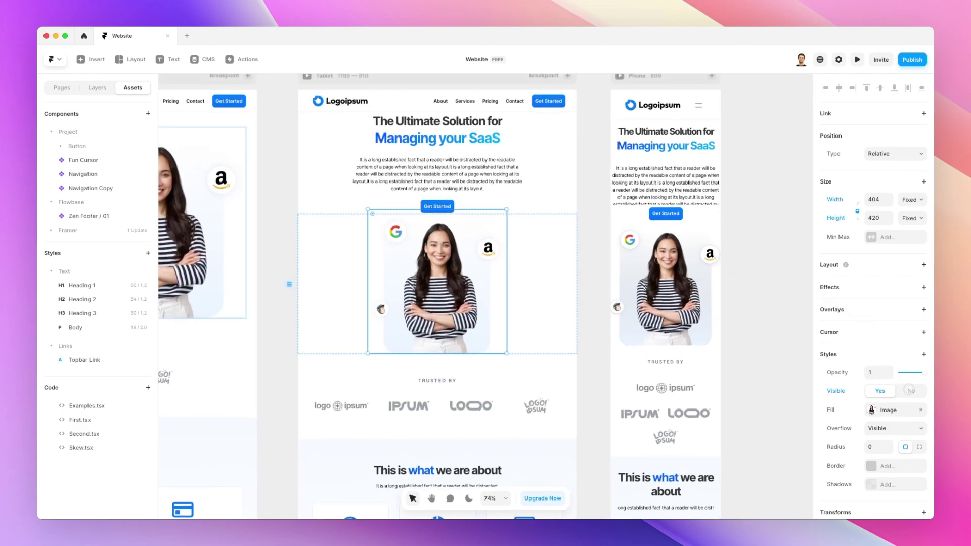
Step: Set the phone hero image's Visible to No, then preview the site at narrower widths
{"action": "left_click", "coordinate": [691, 254]}
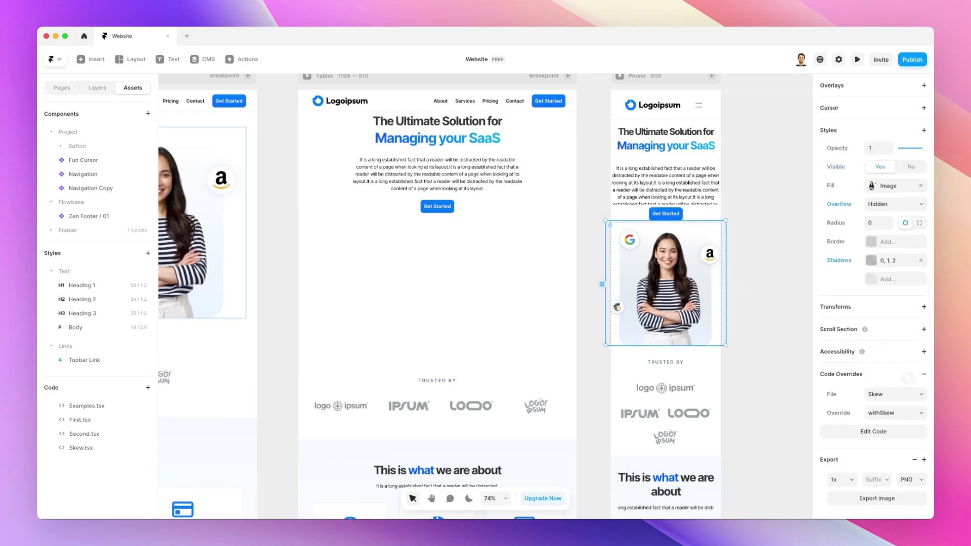
{"action": "left_click", "coordinate": [909, 166]}
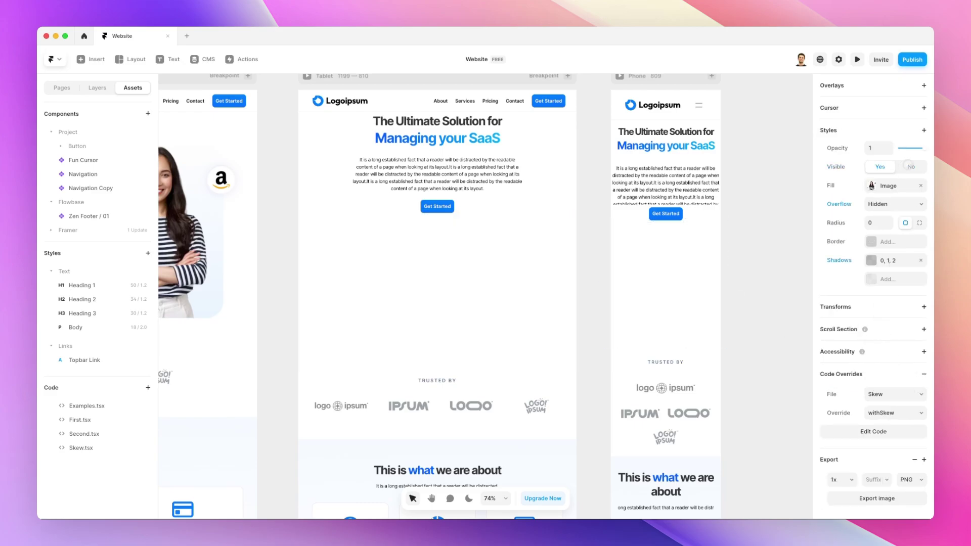
{"action": "left_click", "coordinate": [757, 254]}
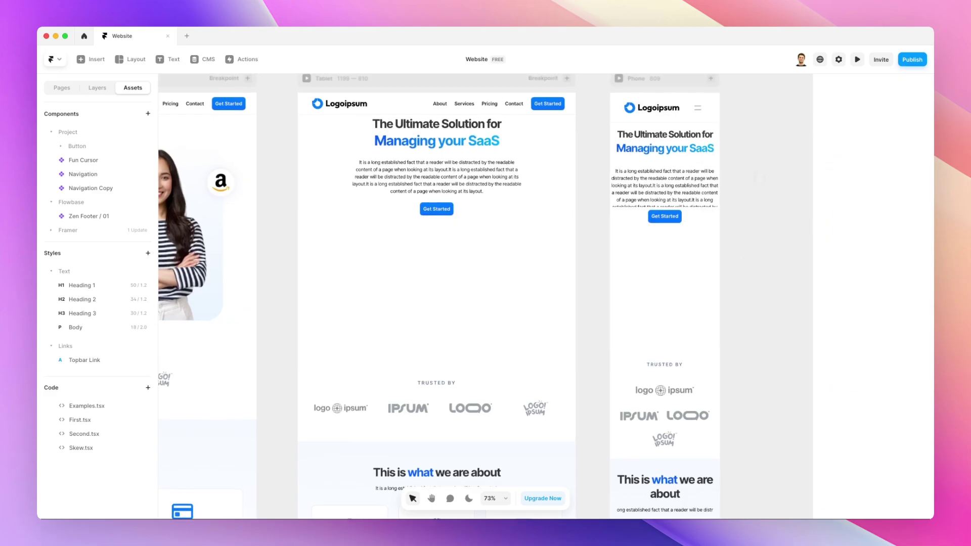
{"action": "key", "text": "super+p"}
{"action": "mouse_move", "coordinate": [771, 296]}
{"action": "left_mouse_down"}
{"action": "mouse_move", "coordinate": [596, 296]}
{"action": "mouse_move", "coordinate": [806, 297]}
{"action": "mouse_move", "coordinate": [599, 297]}
{"action": "mouse_move", "coordinate": [797, 294]}
{"action": "mouse_move", "coordinate": [768, 294]}
{"action": "left_mouse_up"}
Step: Close the preview and scroll the canvas to the Desktop breakpoint's hero section
{"action": "left_click", "coordinate": [860, 58]}
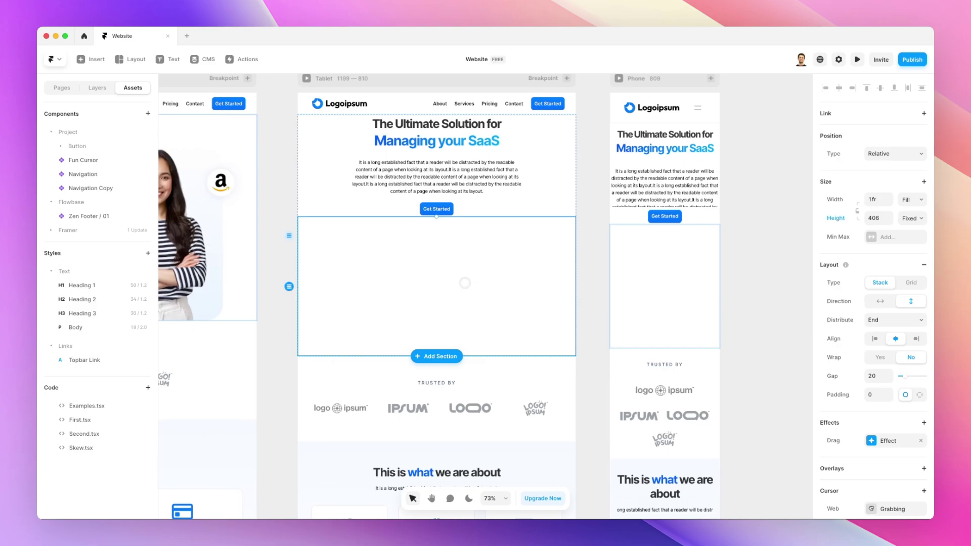
{"action": "scroll", "coordinate": [447, 275], "scroll_direction": "left", "scroll_amount": 10}
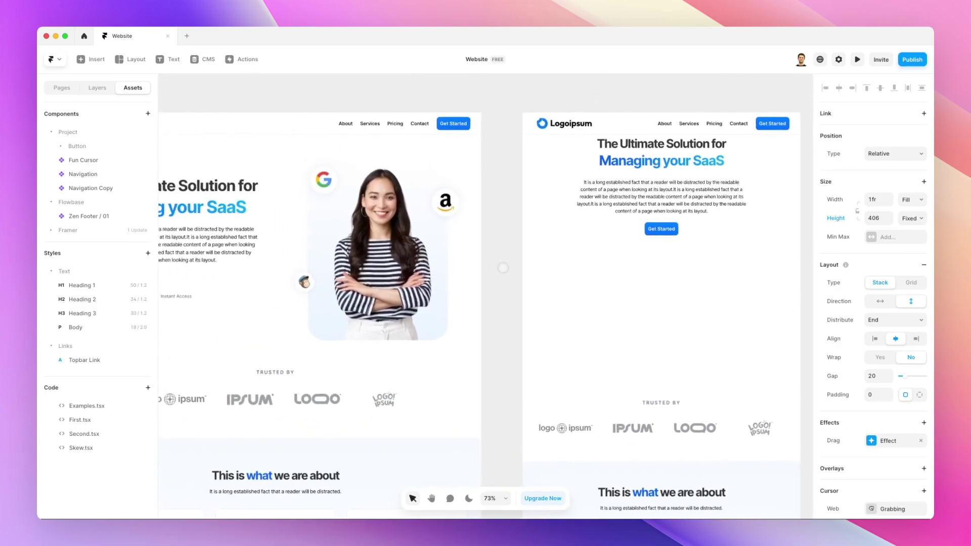
{"action": "scroll", "coordinate": [503, 266], "scroll_direction": "down", "scroll_amount": 1}
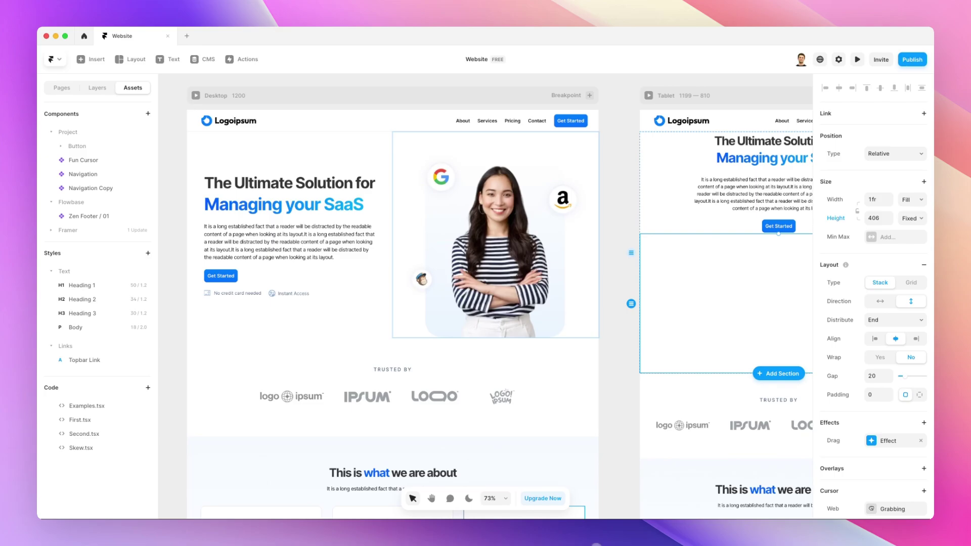
Step: Switch to the W3Schools CSS Overflow page in Safari, maximize it, and scroll to overflow-x/overflow-y
{"action": "key", "text": "super+Tab"}
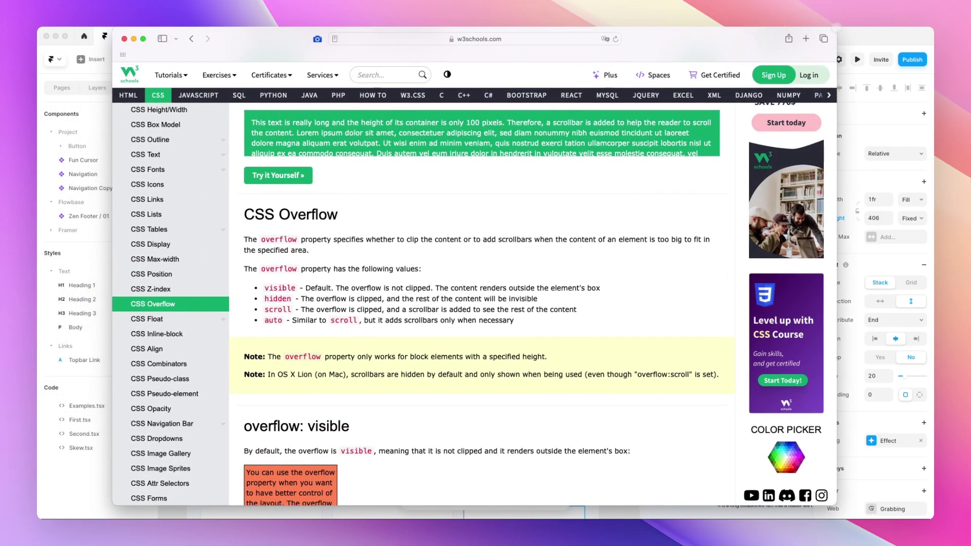
{"action": "key", "text": "ctrl+alt+Return"}
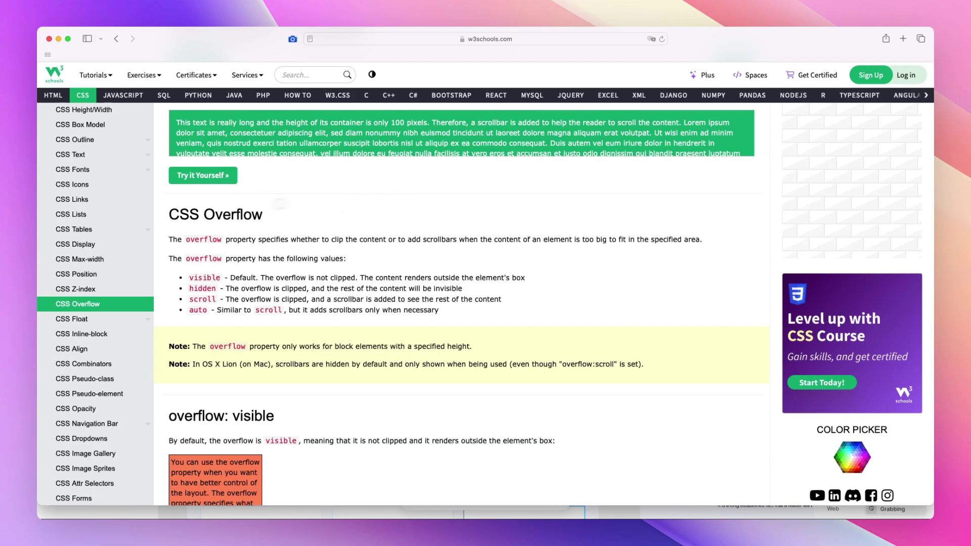
{"action": "scroll", "coordinate": [420, 193], "scroll_direction": "down", "scroll_amount": 2}
{"action": "scroll", "coordinate": [472, 195], "scroll_direction": "down", "scroll_amount": 3}
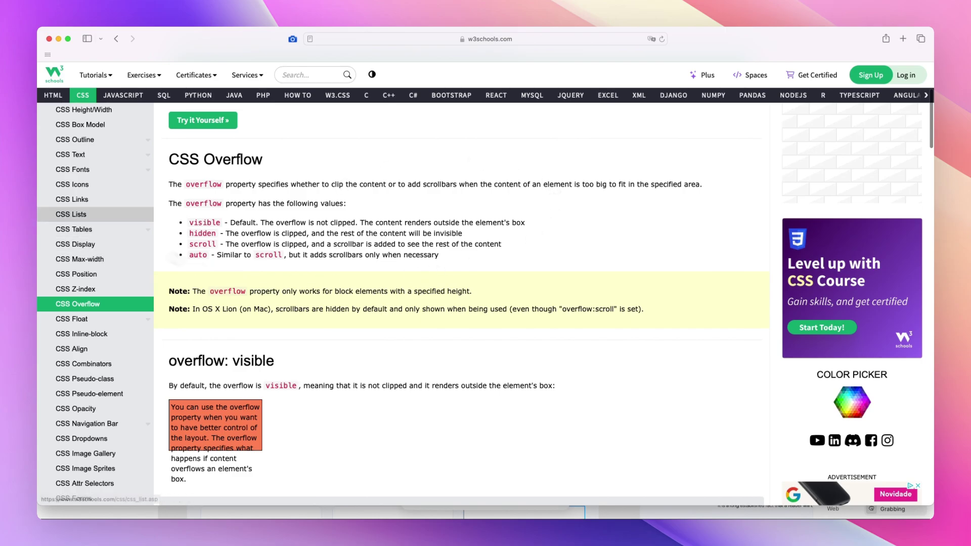
{"action": "scroll", "coordinate": [564, 395], "scroll_direction": "down", "scroll_amount": 7}
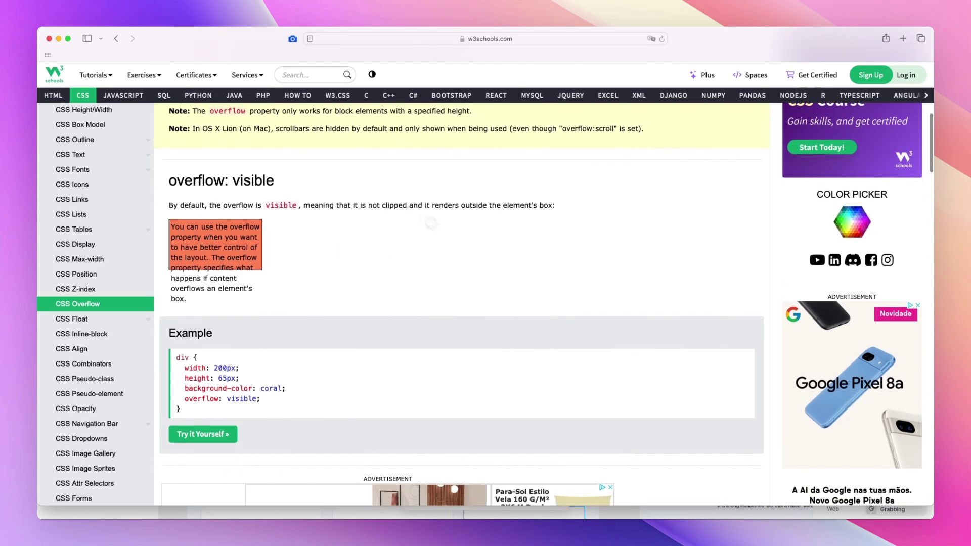
{"action": "scroll", "coordinate": [400, 242], "scroll_direction": "down", "scroll_amount": 1}
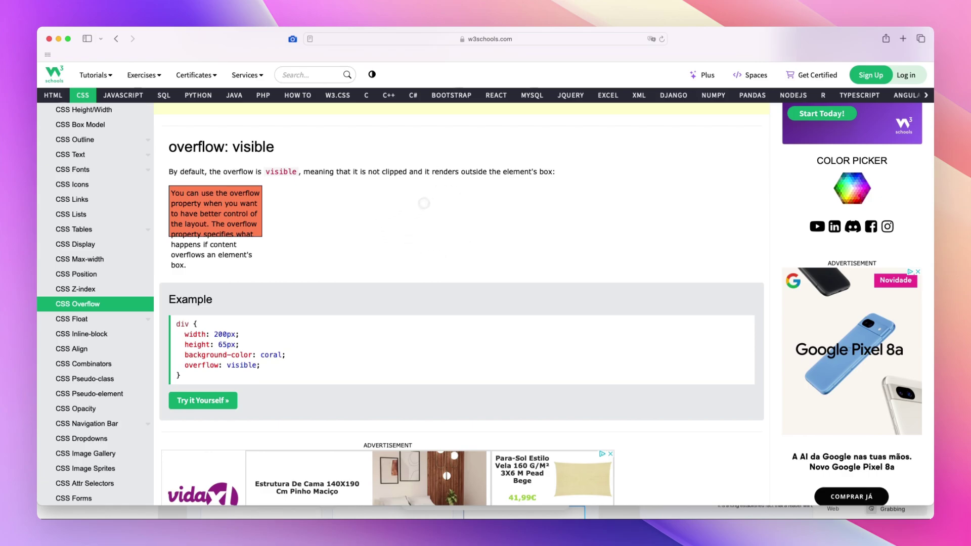
{"action": "scroll", "coordinate": [420, 202], "scroll_direction": "down", "scroll_amount": 8}
{"action": "scroll", "coordinate": [406, 239], "scroll_direction": "down", "scroll_amount": 10}
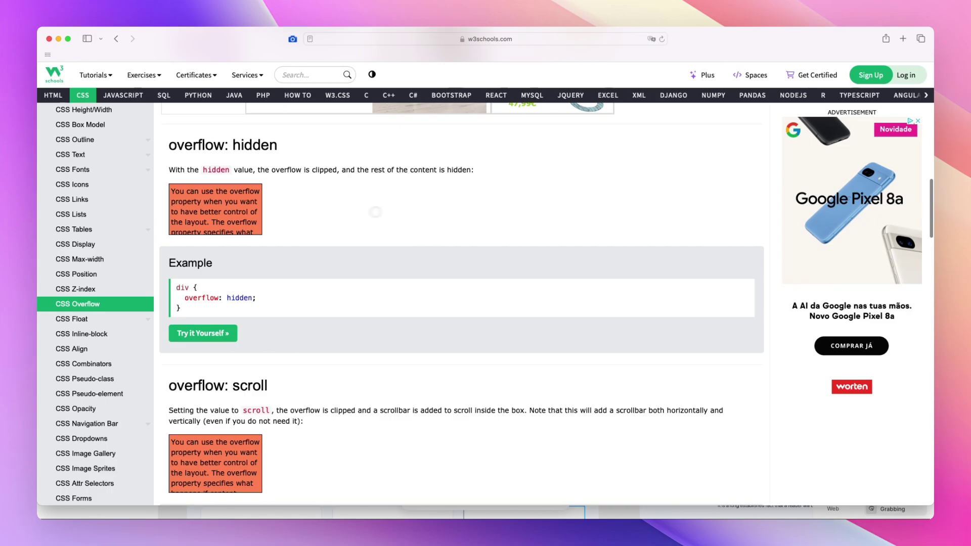
{"action": "scroll", "coordinate": [380, 211], "scroll_direction": "down", "scroll_amount": 5}
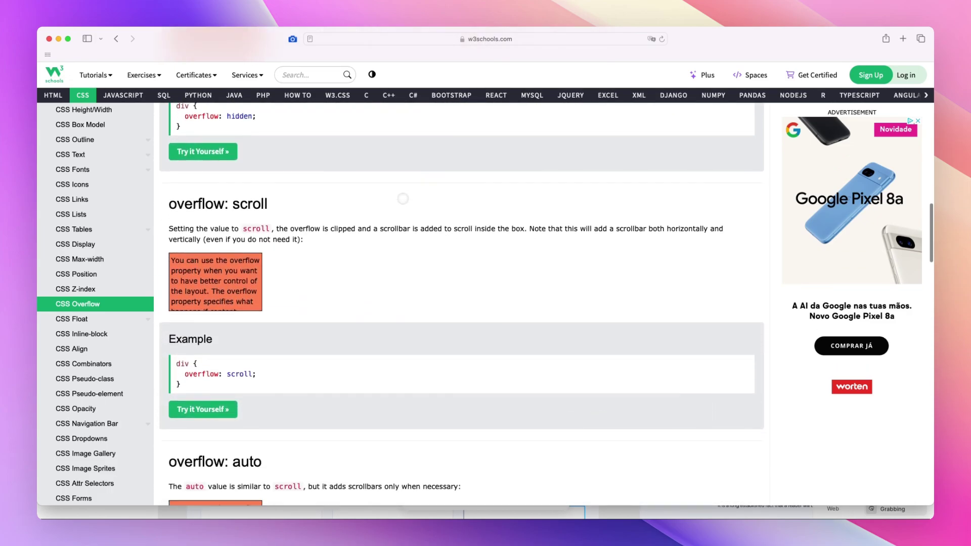
{"action": "scroll", "coordinate": [402, 199], "scroll_direction": "down", "scroll_amount": 2}
{"action": "scroll", "coordinate": [407, 196], "scroll_direction": "down", "scroll_amount": 4}
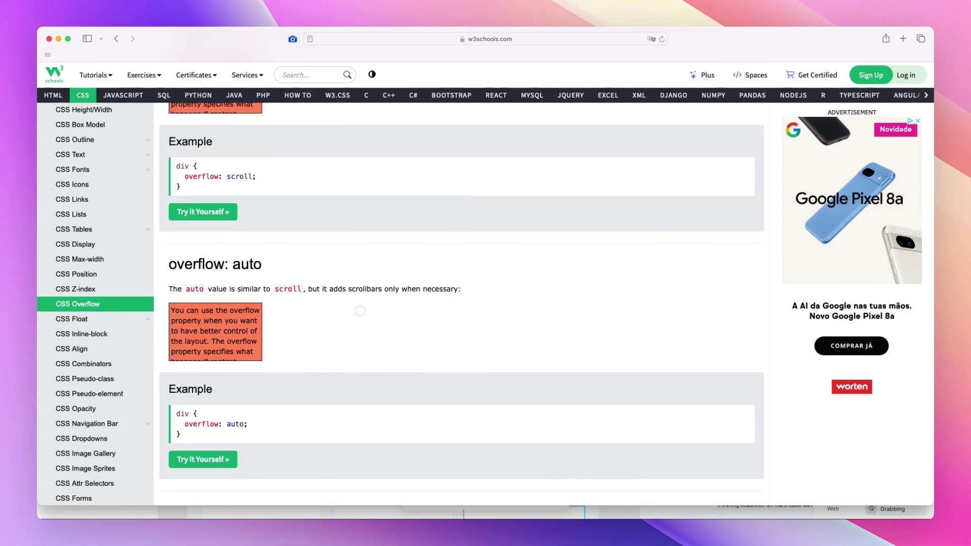
{"action": "scroll", "coordinate": [359, 310], "scroll_direction": "down", "scroll_amount": 3}
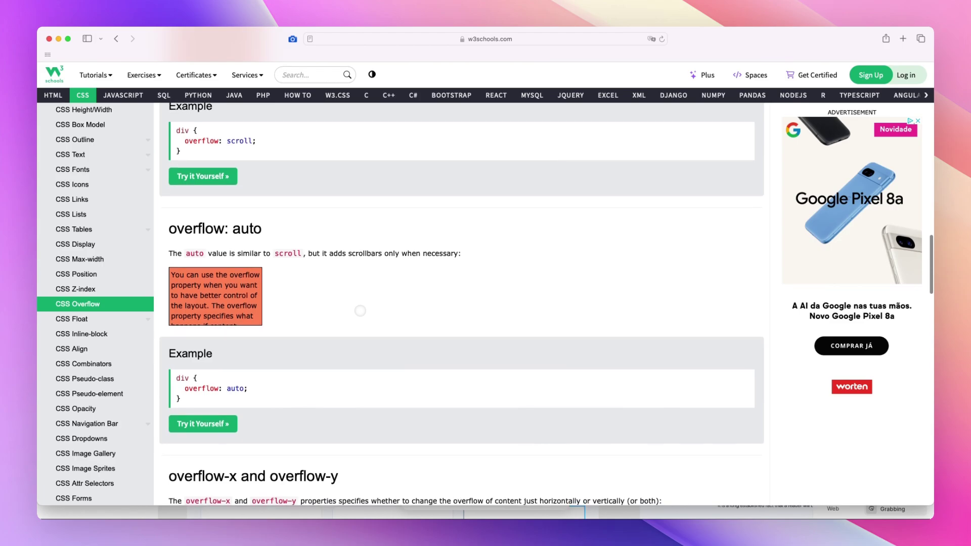
{"action": "scroll", "coordinate": [360, 311], "scroll_direction": "down", "scroll_amount": 5}
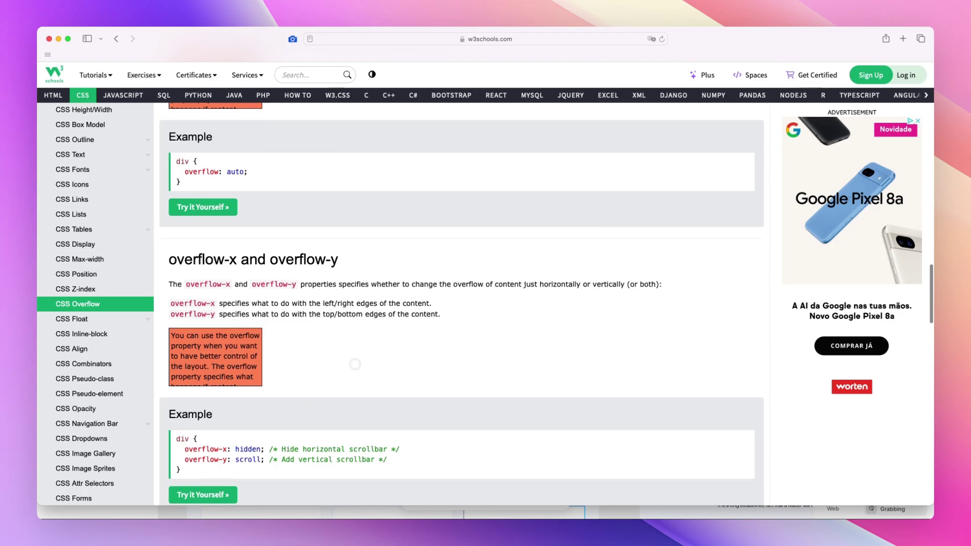
{"action": "scroll", "coordinate": [354, 354], "scroll_direction": "down", "scroll_amount": 2}
{"action": "scroll", "coordinate": [374, 335], "scroll_direction": "down", "scroll_amount": 2}
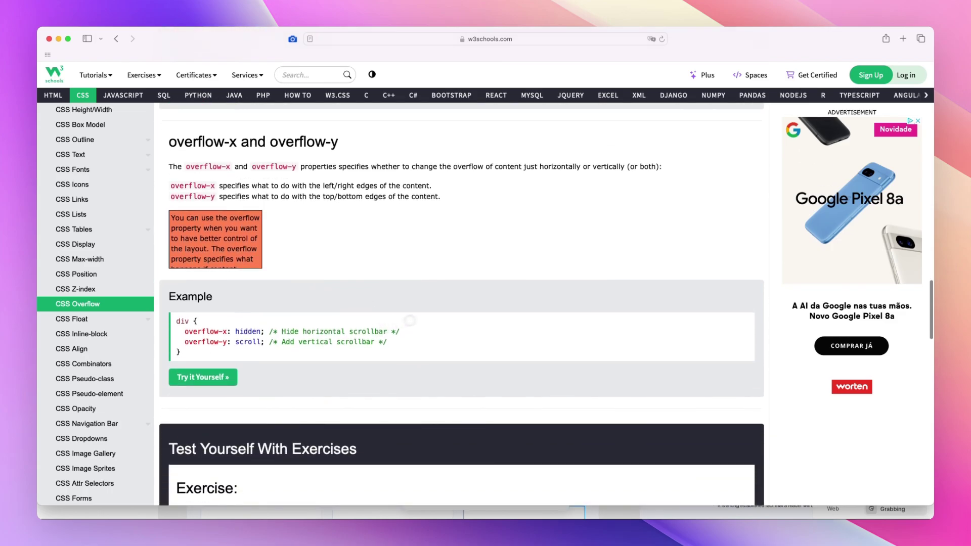